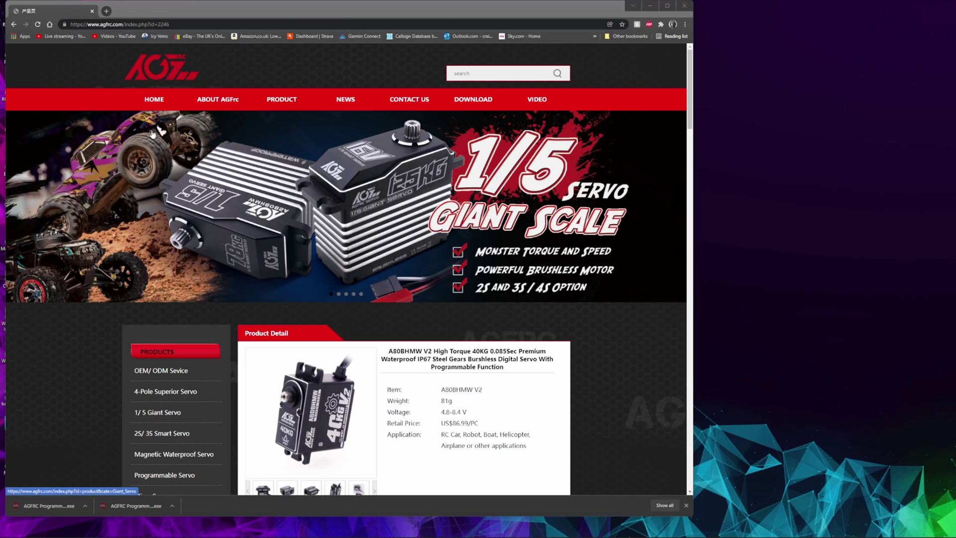
- Go to the AGFRC download centre and scroll to the software and firmware list
left_click(464, 102)
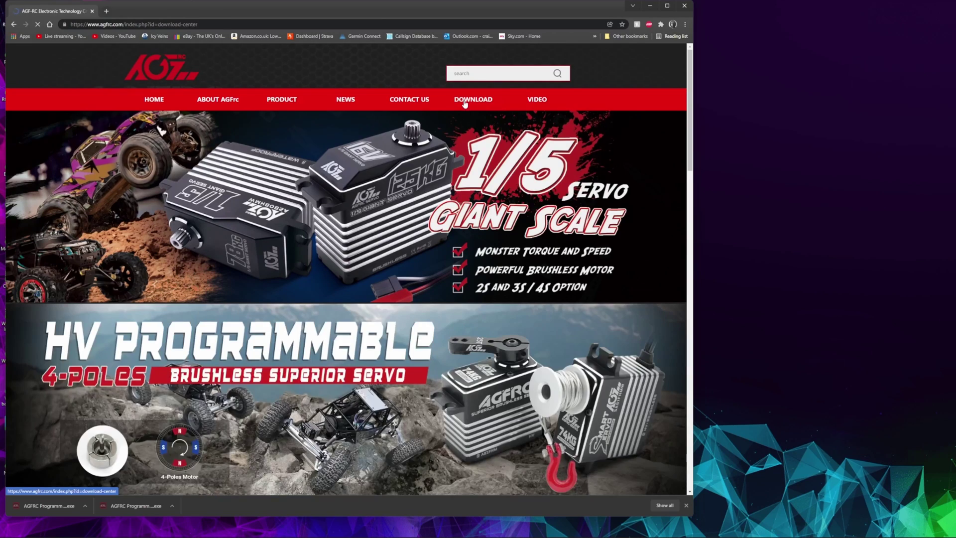
scroll(410, 219, "down", 3)
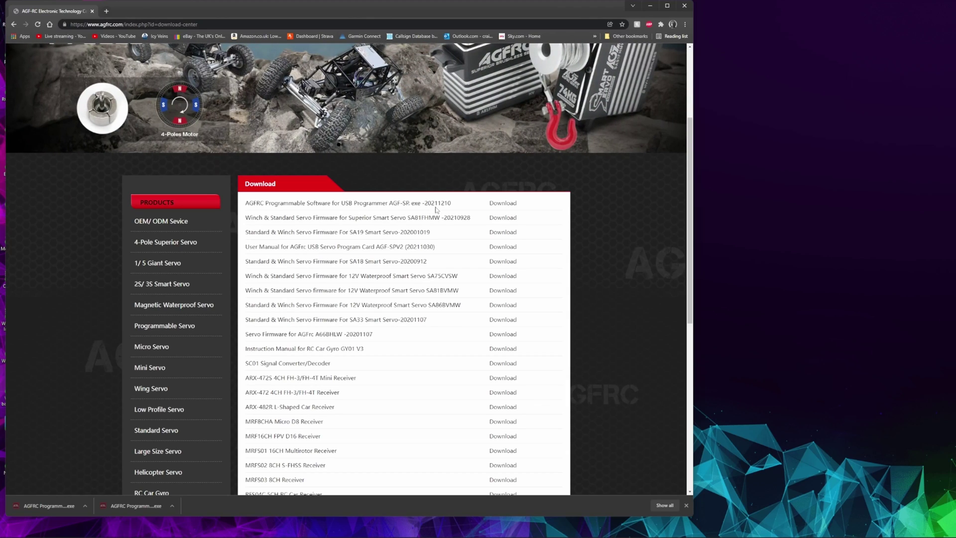
- Save the USB programmer software into a new Desktop folder named AGFRC
left_click(502, 204)
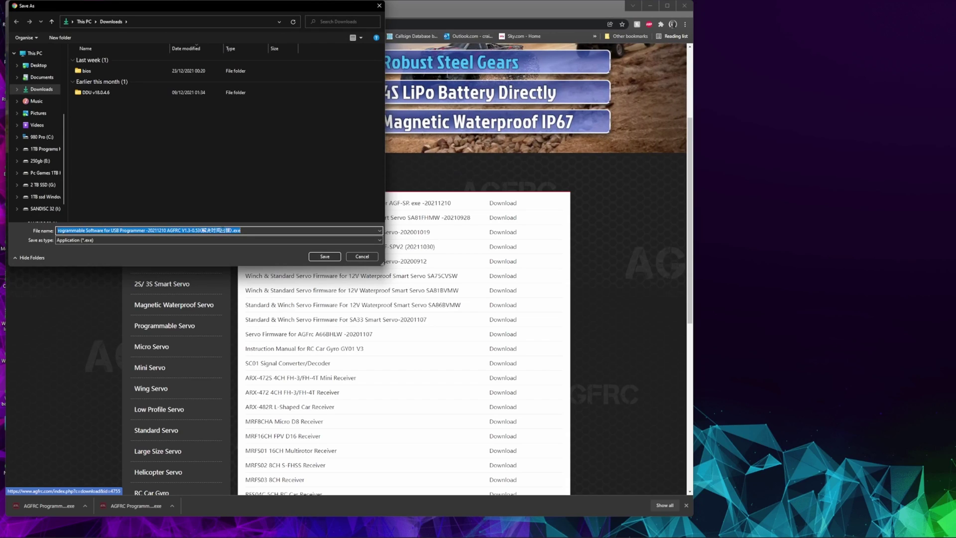
left_click(39, 66)
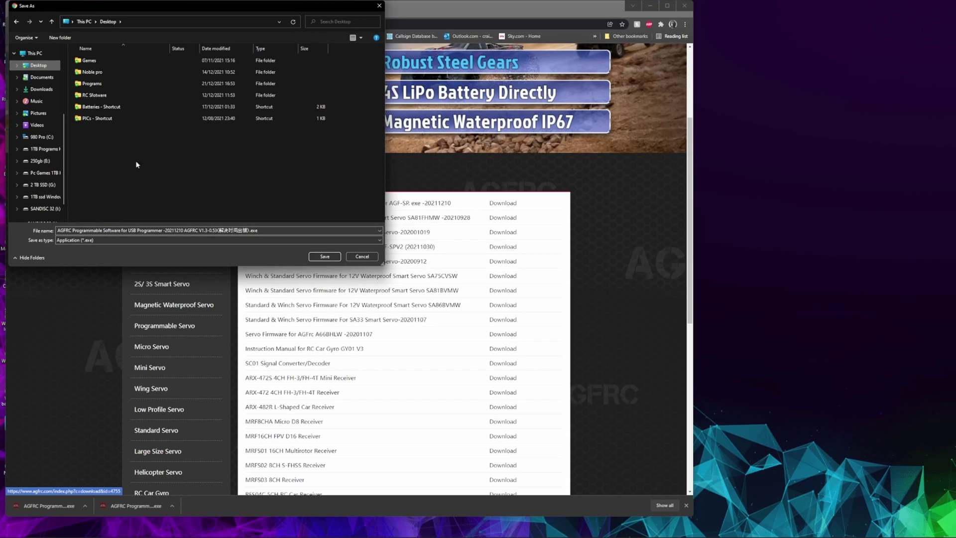
right_click(103, 148)
mouse_move(172, 219)
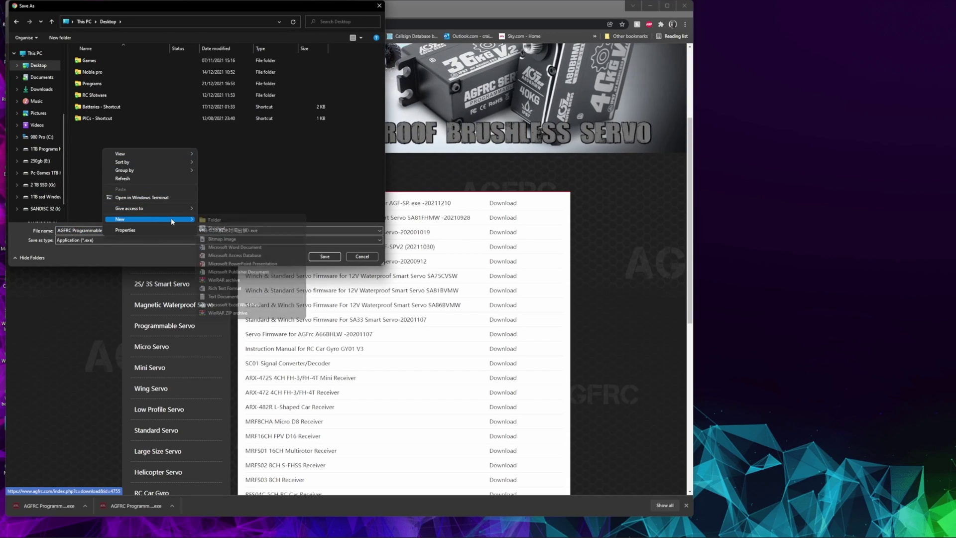
left_click(204, 220)
type("AGFRC")
key("Return")
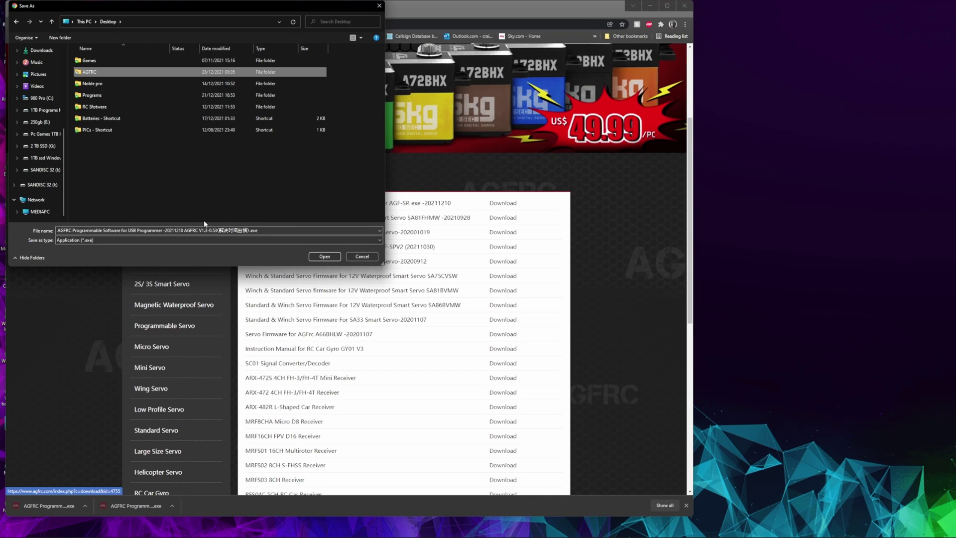
double_click(120, 73)
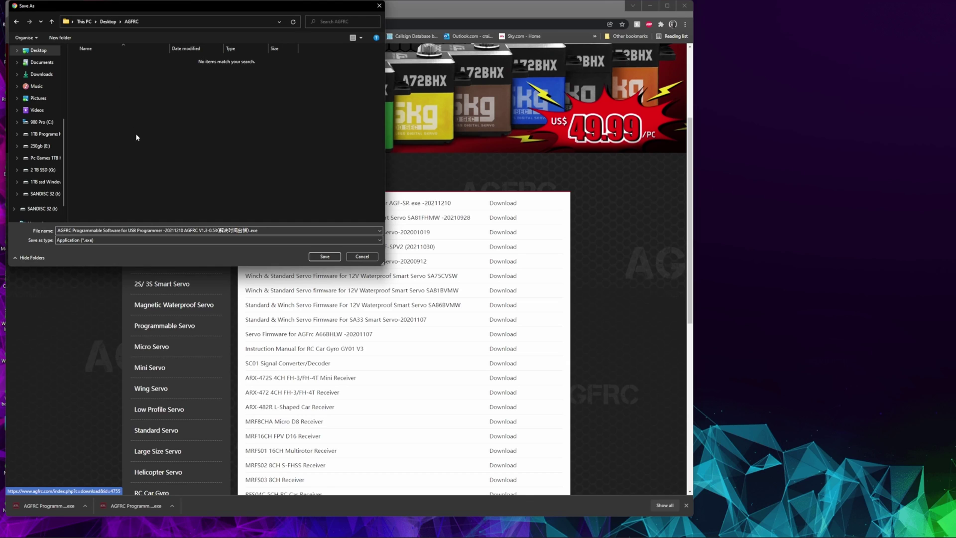
left_click(324, 256)
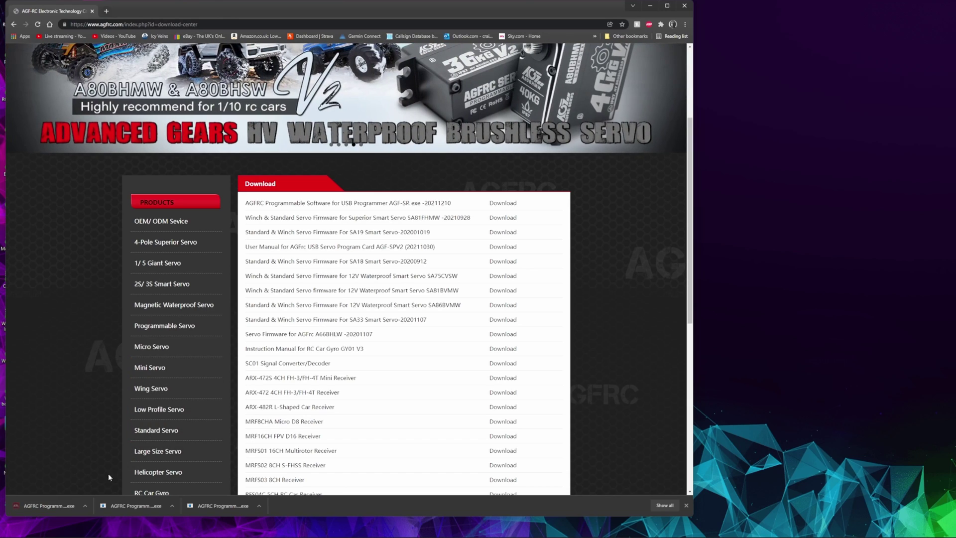
- Show the downloaded installer in its AGFRC folder and minimise the browser
left_click(84, 504)
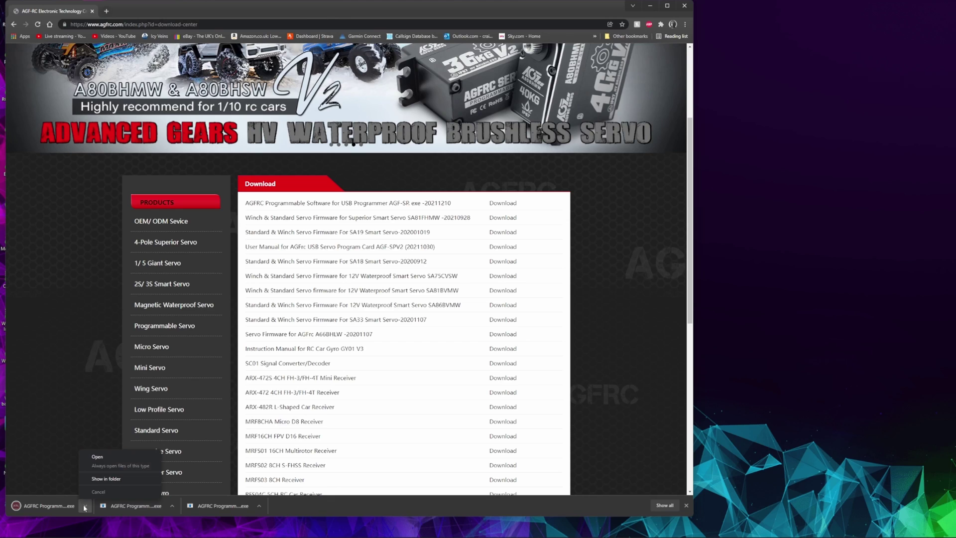
left_click(94, 479)
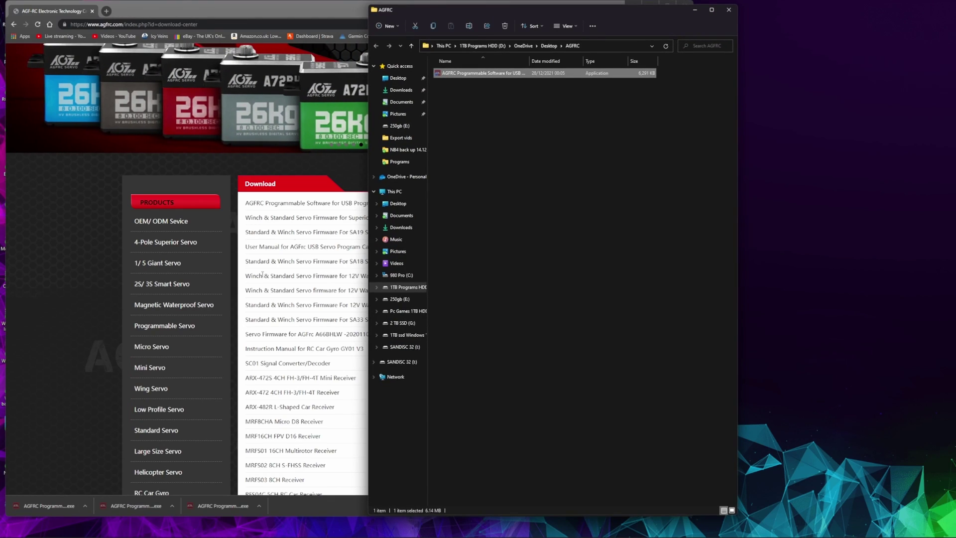
left_click(326, 10)
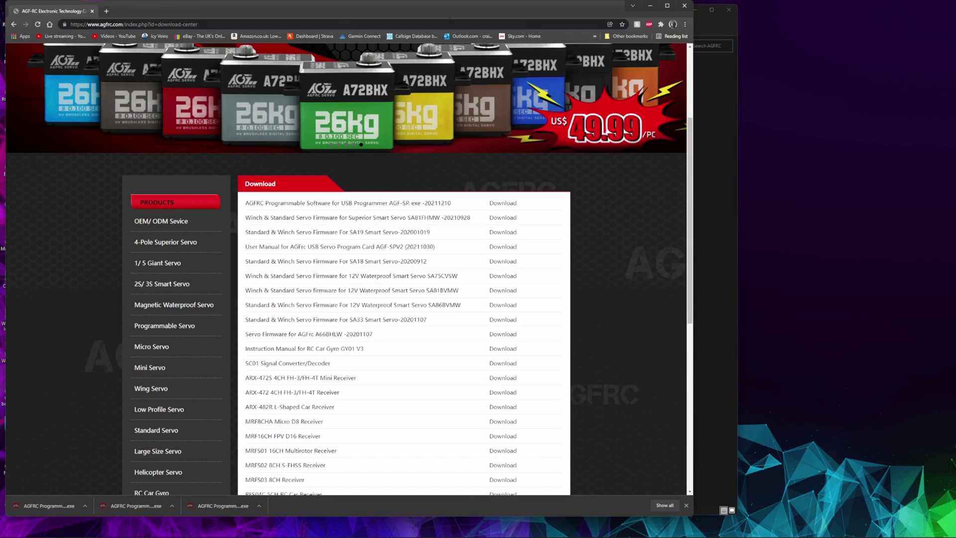
left_click(642, 7)
left_click_drag(626, 17, 785, 26)
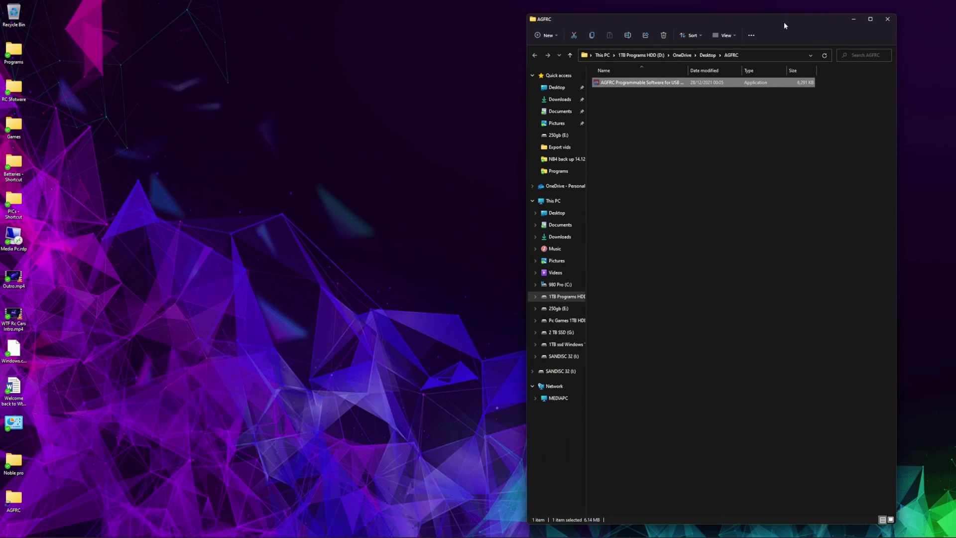
- Launch the AGFRC software exe, choosing Run anyway past the SmartScreen warning
double_click(610, 83)
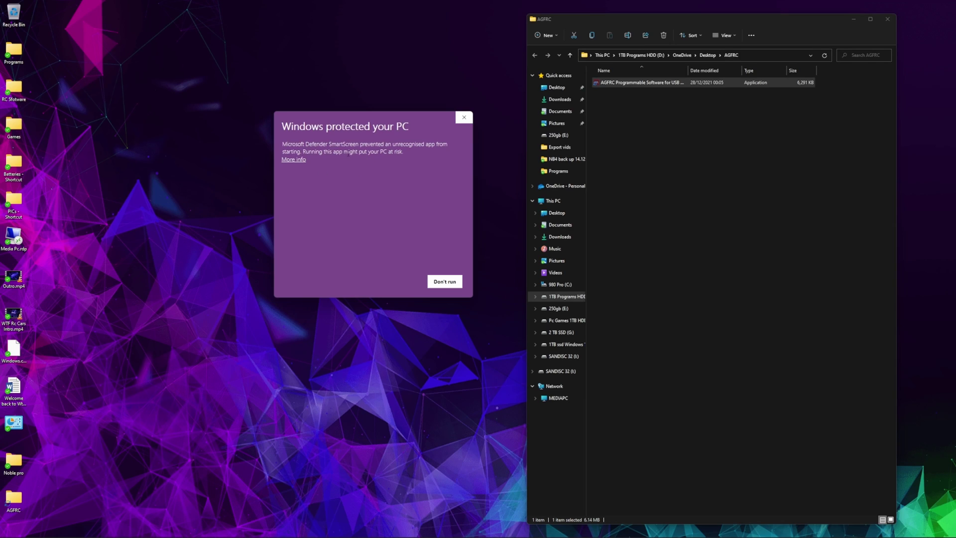
left_click(302, 160)
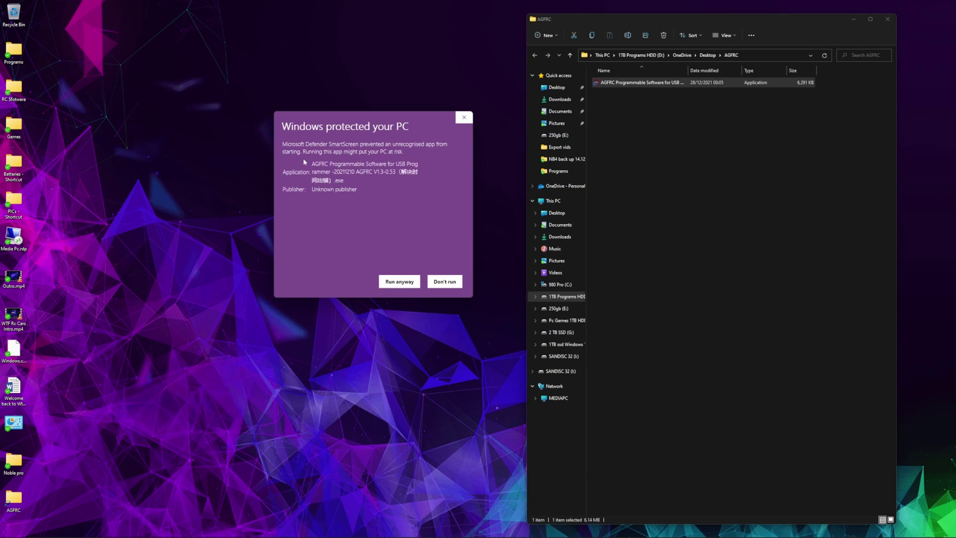
left_click(397, 281)
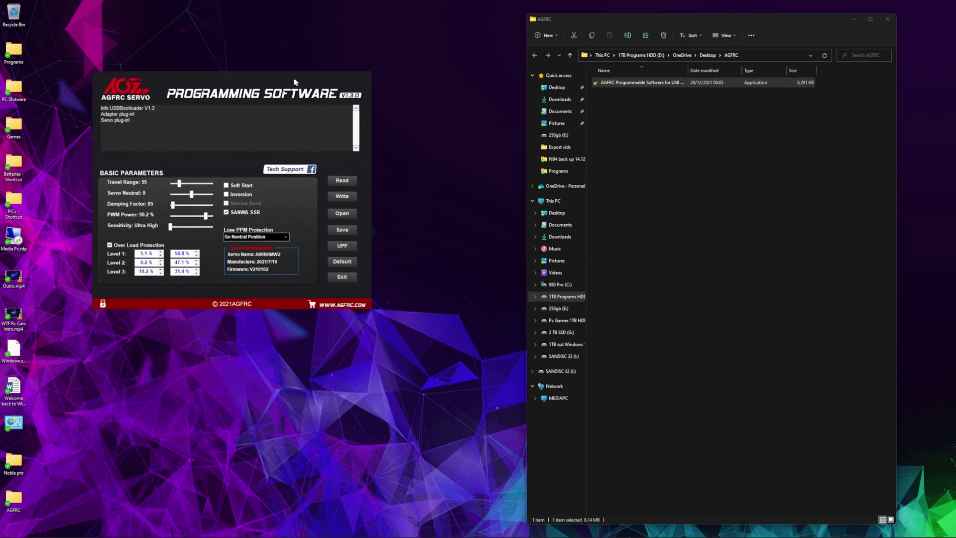
- Try the Travel Range and Damping sliders, then restore defaults (Travel Range 138, Damping 85)
left_click_drag(295, 82, 340, 53)
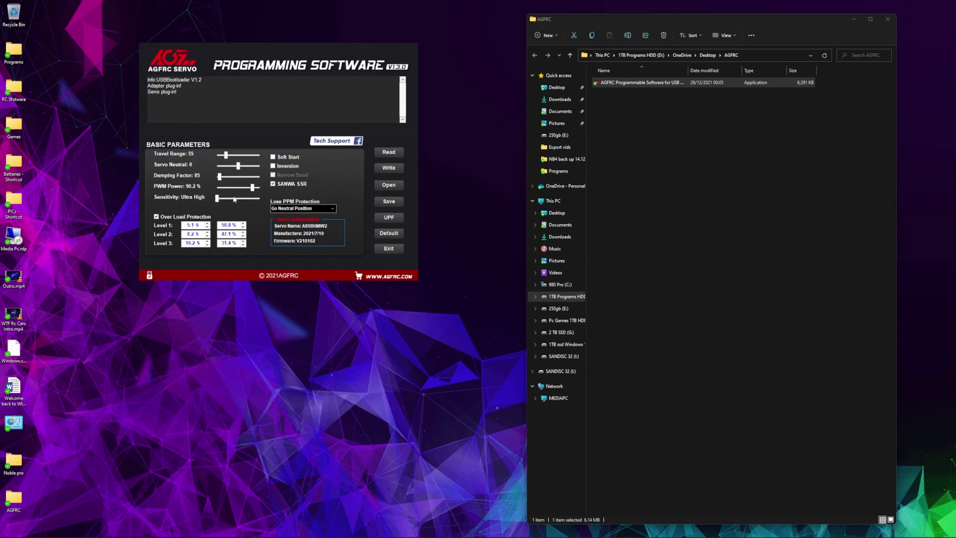
left_click(230, 156)
left_click_drag(231, 156, 236, 188)
left_click(238, 166)
left_click(389, 233)
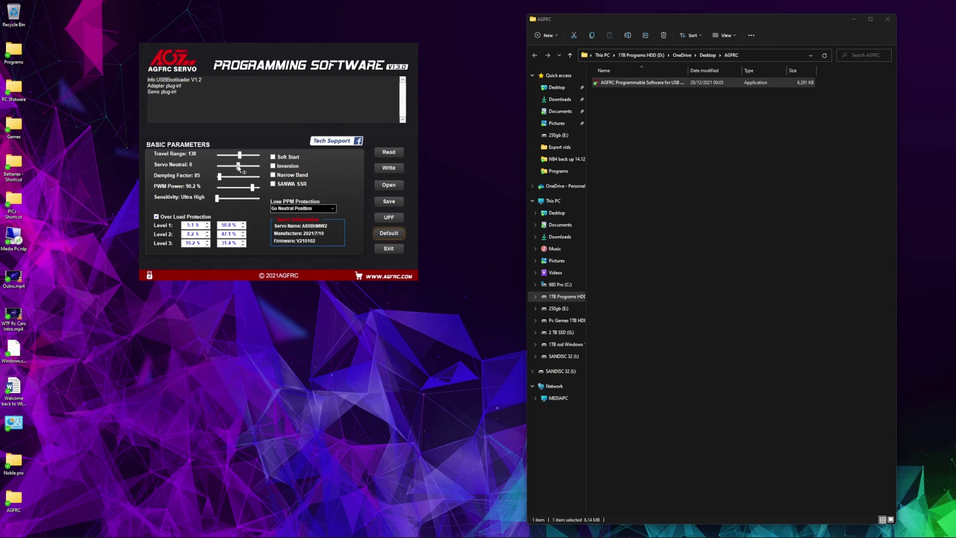
left_click_drag(238, 169, 239, 171)
mouse_move(217, 199)
left_mouse_down()
mouse_move(244, 201)
mouse_move(227, 202)
left_mouse_up()
- Switch Lose PPM Protection to Release, then Keep Position, and reopen its choices
left_click(331, 208)
left_click(332, 209)
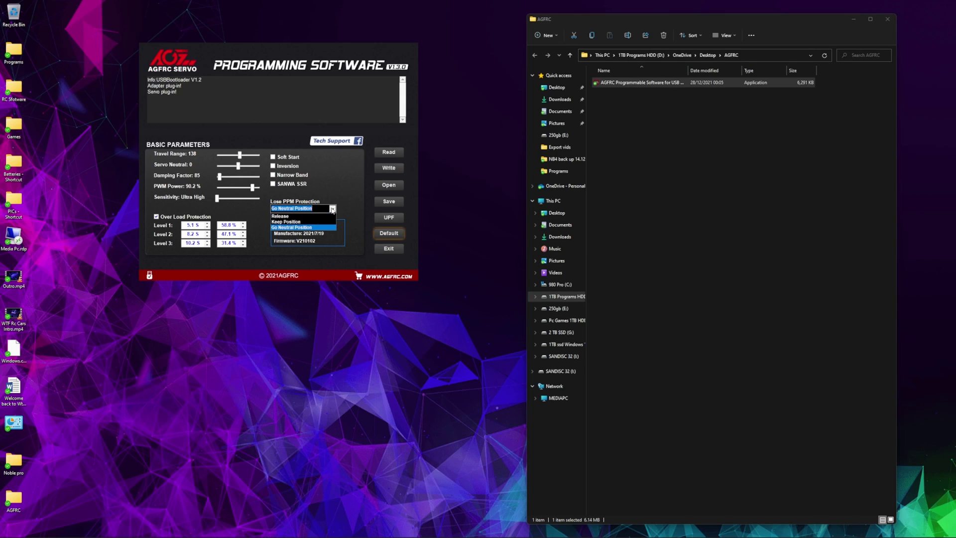
left_click(293, 216)
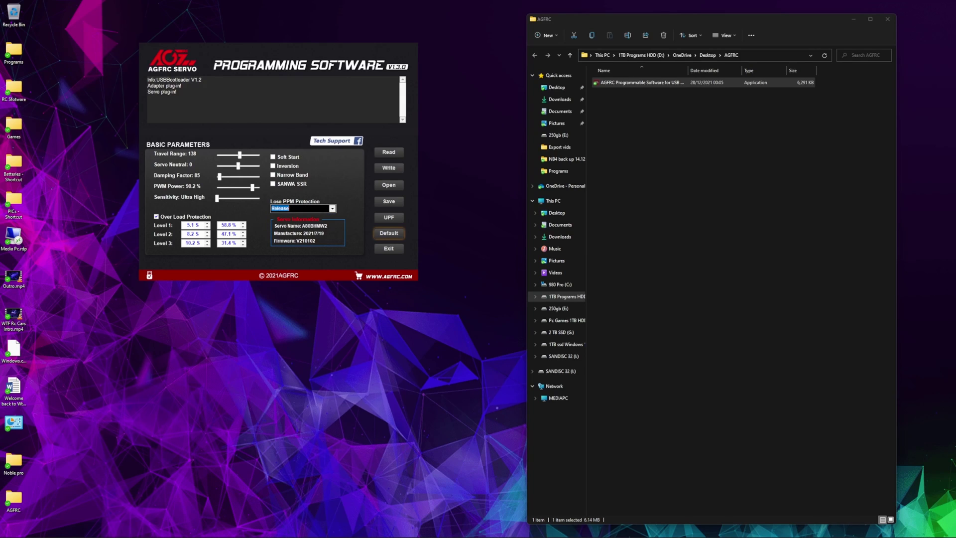
left_click(332, 209)
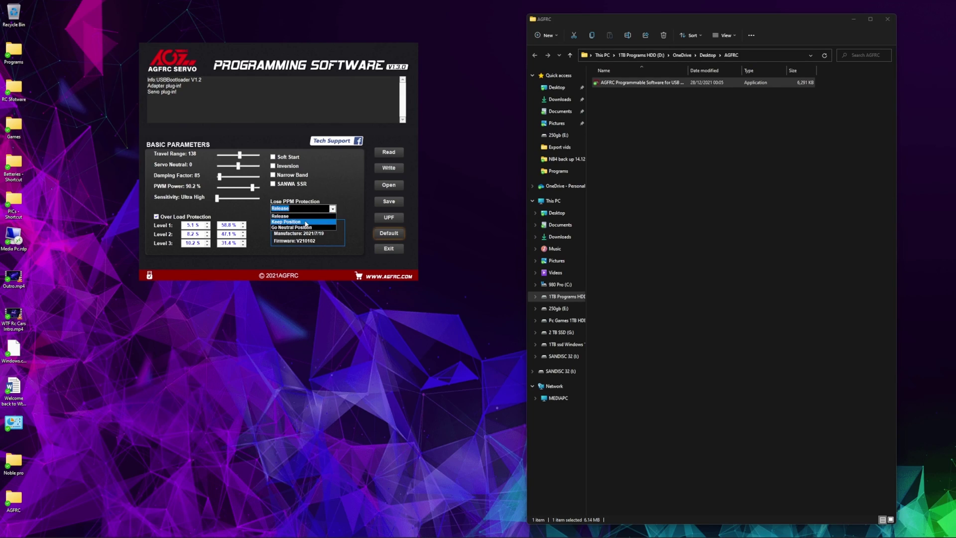
left_click(305, 223)
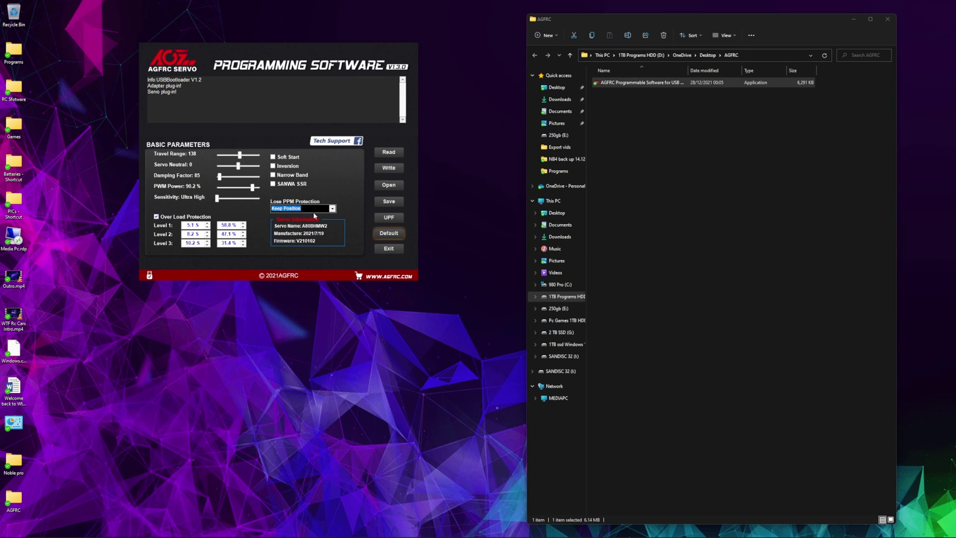
left_click(332, 208)
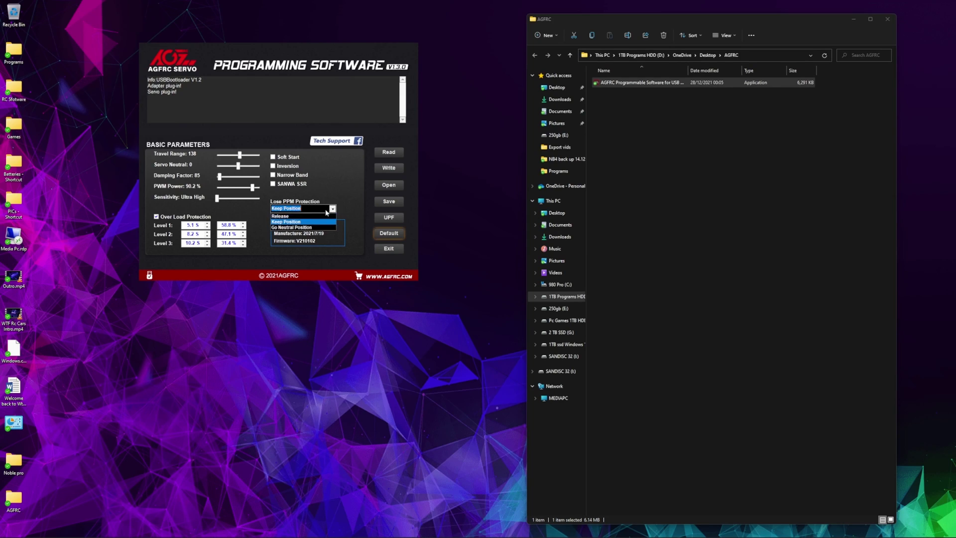
- Choose Go Neutral Position for Lose PPM Protection and tick SANWA SSR, dropping Travel Range to 55
left_click(307, 227)
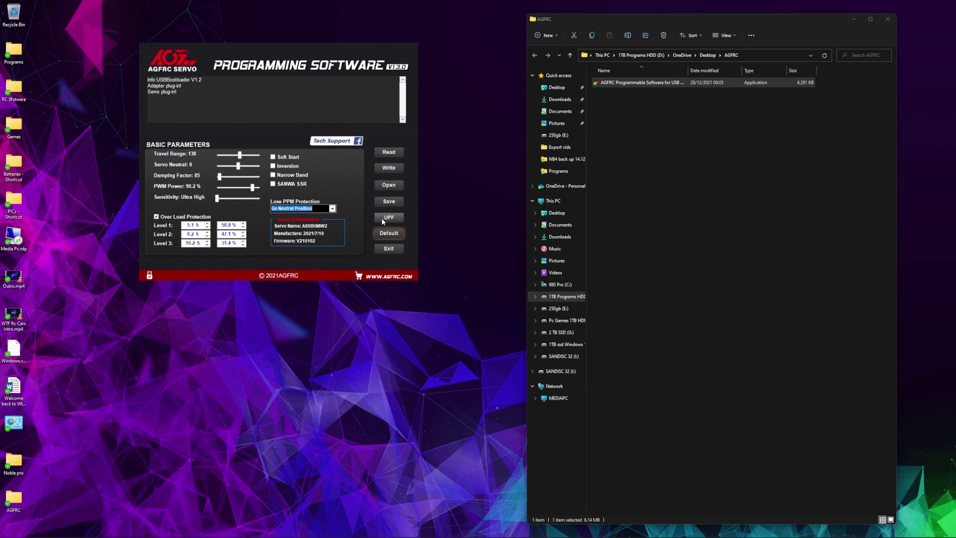
left_click(273, 184)
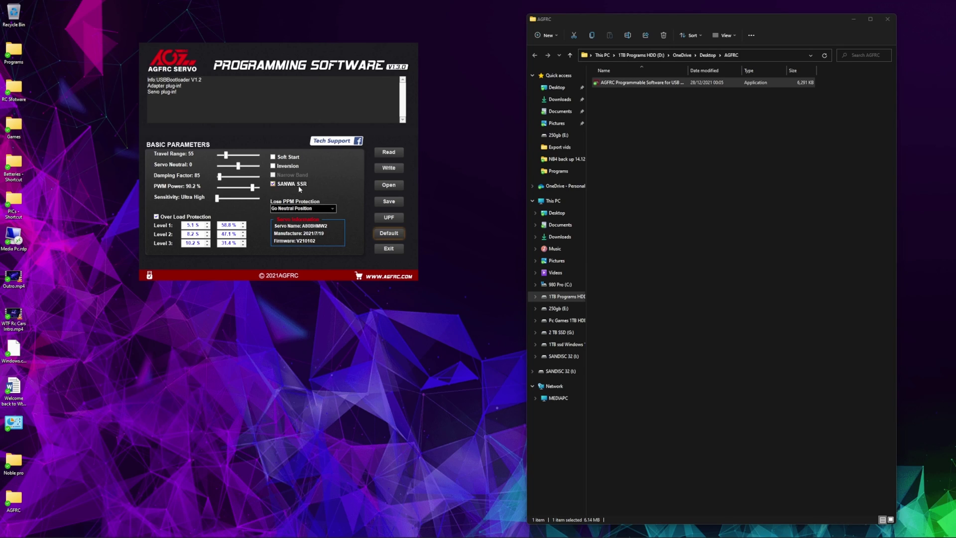
- Save the current settings into the Desktop's AGFRC folder as SSR
left_click(388, 202)
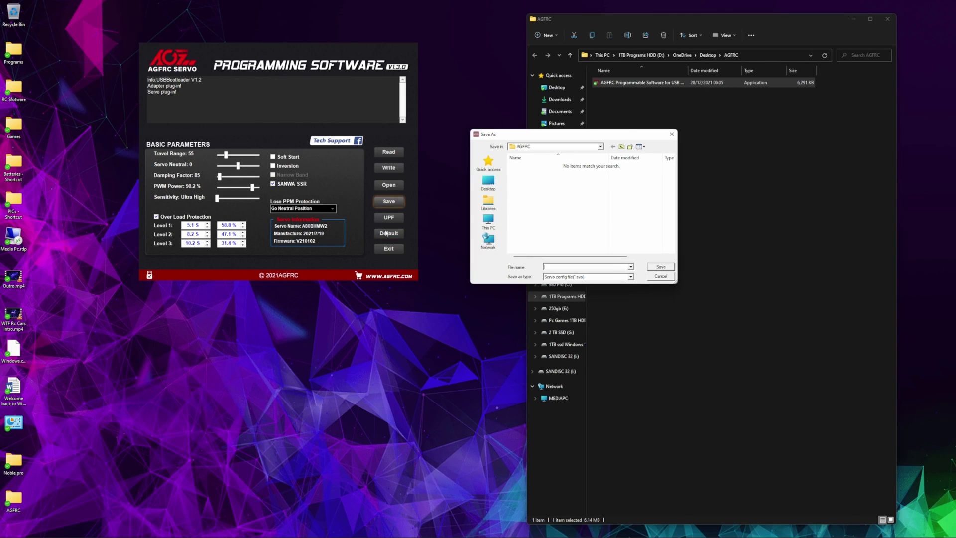
left_click(488, 183)
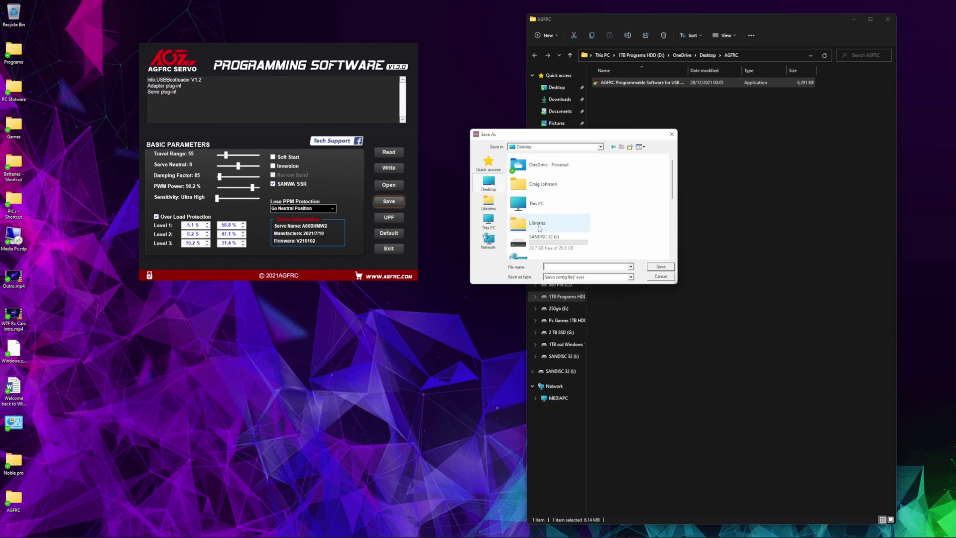
double_click(538, 188)
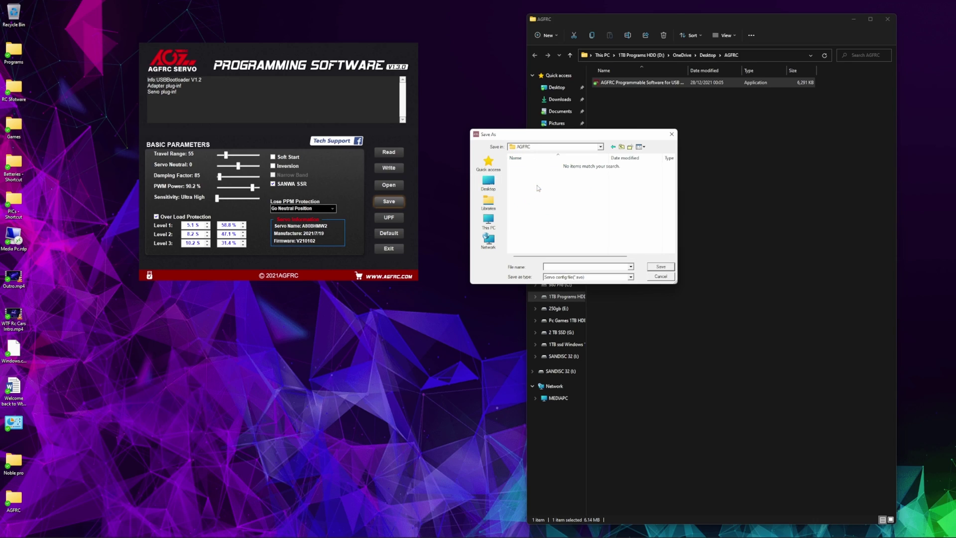
left_click(553, 266)
type("SSR")
- Confirm saving the SSR file and dismiss the programmer's Open dialog
key("Return")
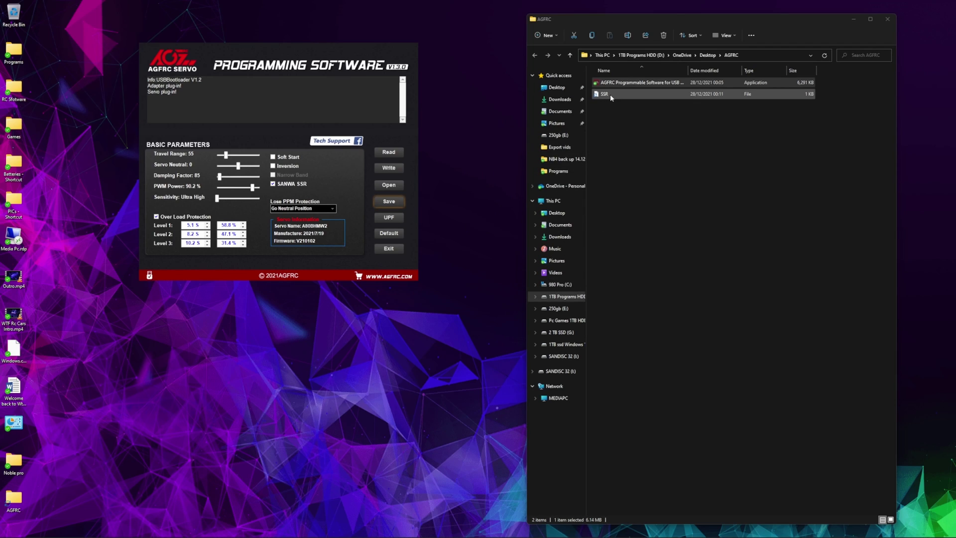
left_click(397, 184)
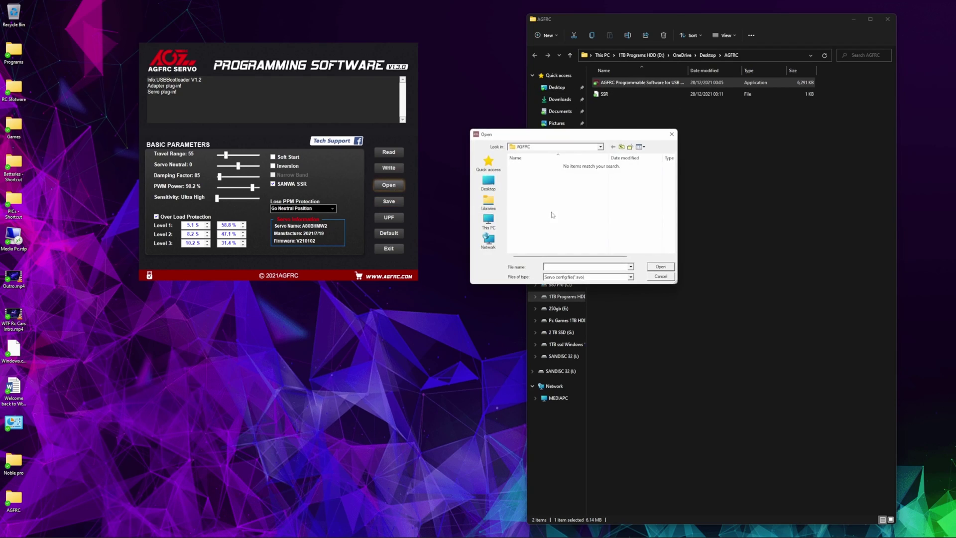
left_click(660, 277)
- Rename the SSR file to SSR.svo in File Explorer and reopen the programmer's Open dialog
left_click(613, 95)
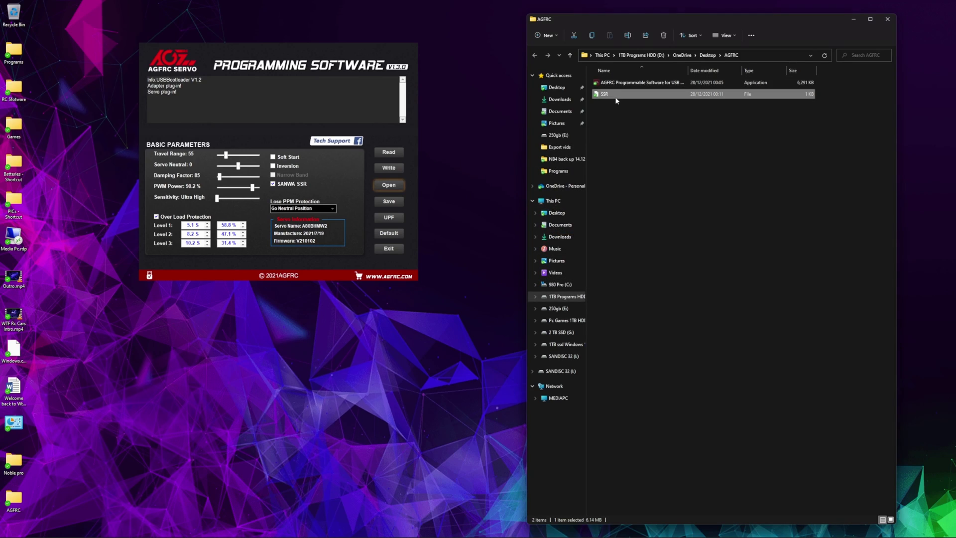
left_click(613, 94)
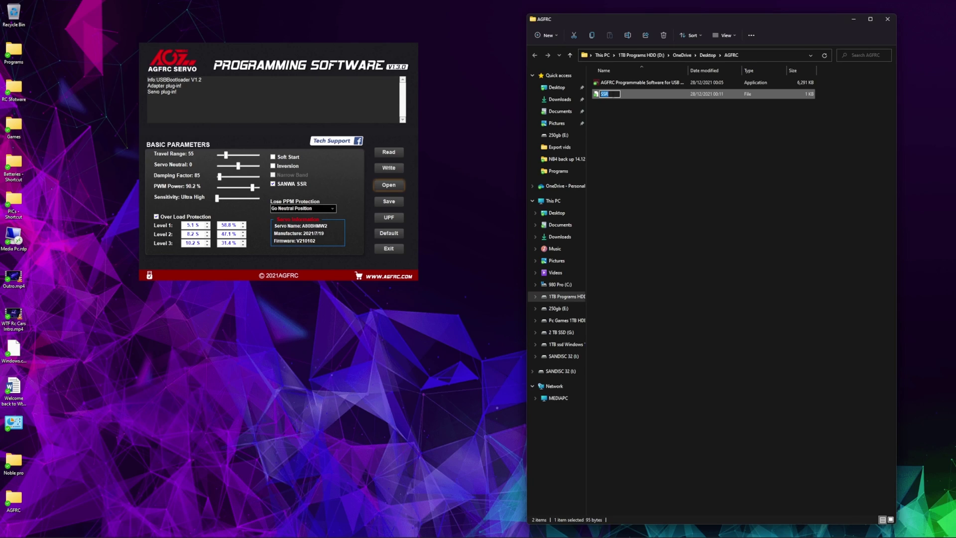
left_click(609, 94)
type(".svo")
key("Return")
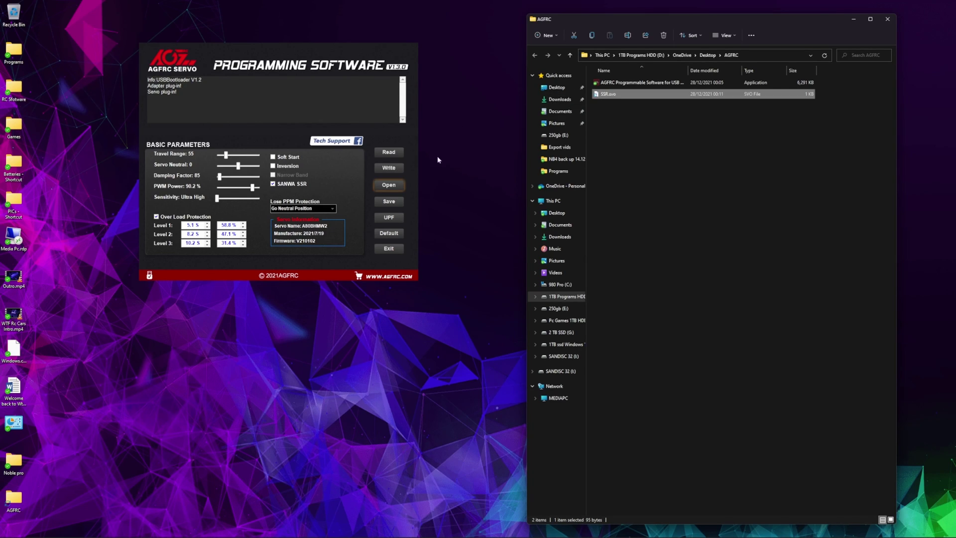
left_click(389, 185)
- Load SSR.svo, write it to the servo until 'Success write parameter!' appears, then exit
left_click(532, 166)
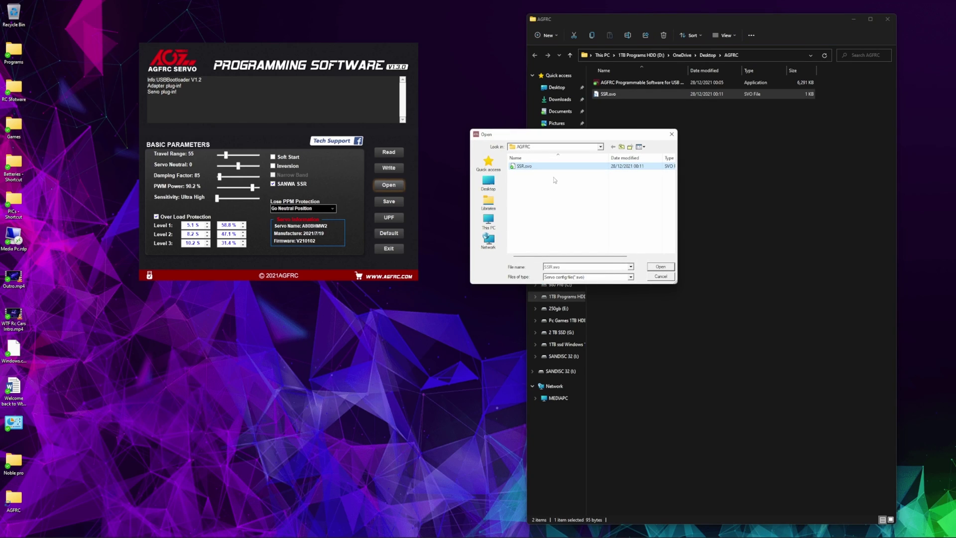
left_click(662, 264)
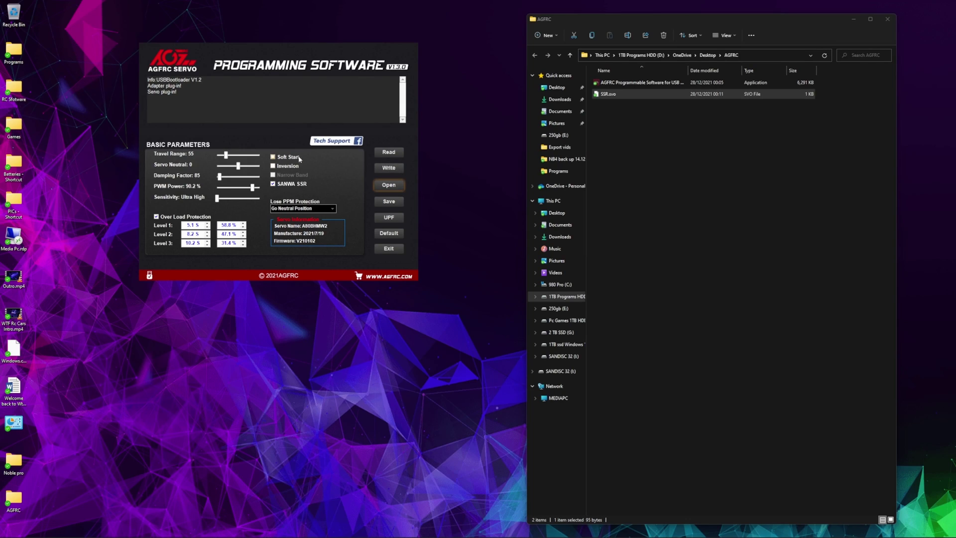
left_click(390, 169)
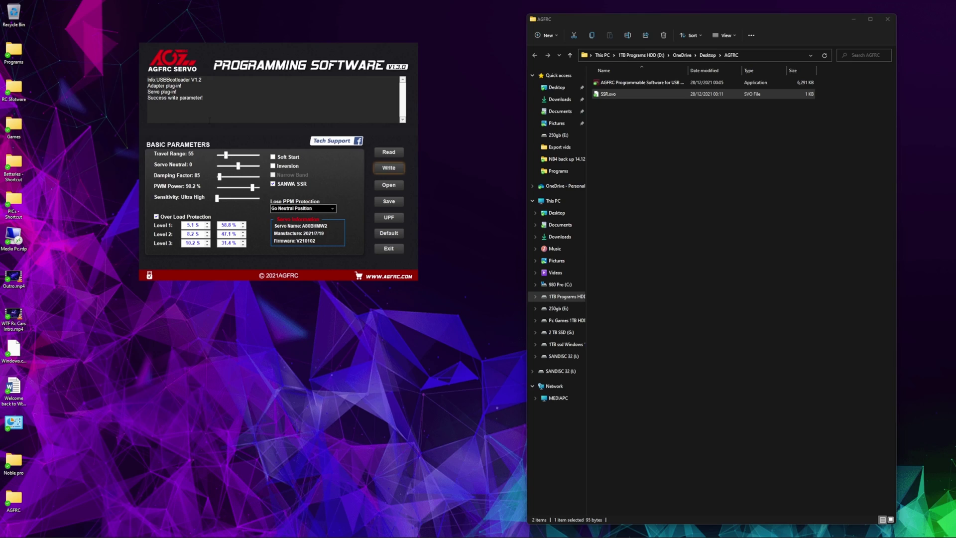
left_click(385, 251)
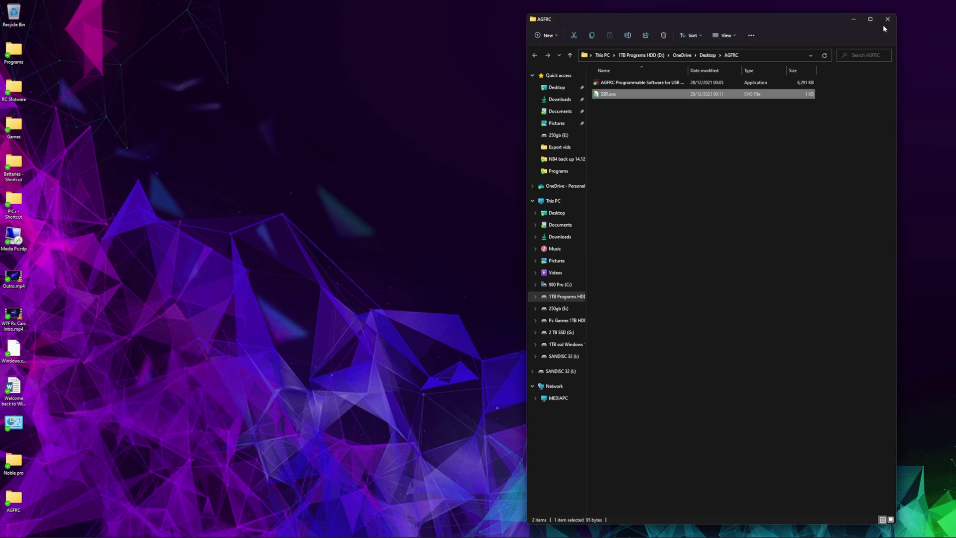